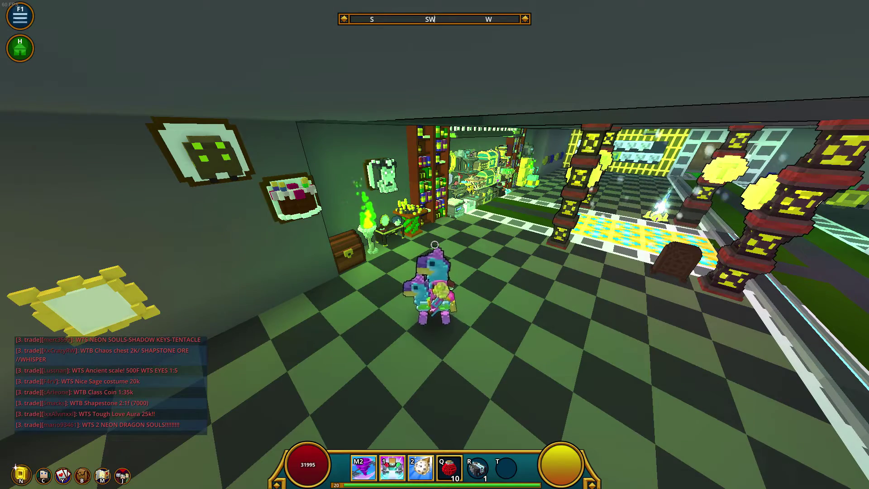
- Ride the mount out of the club house, along the rail into the green room, and turn back
key("w")
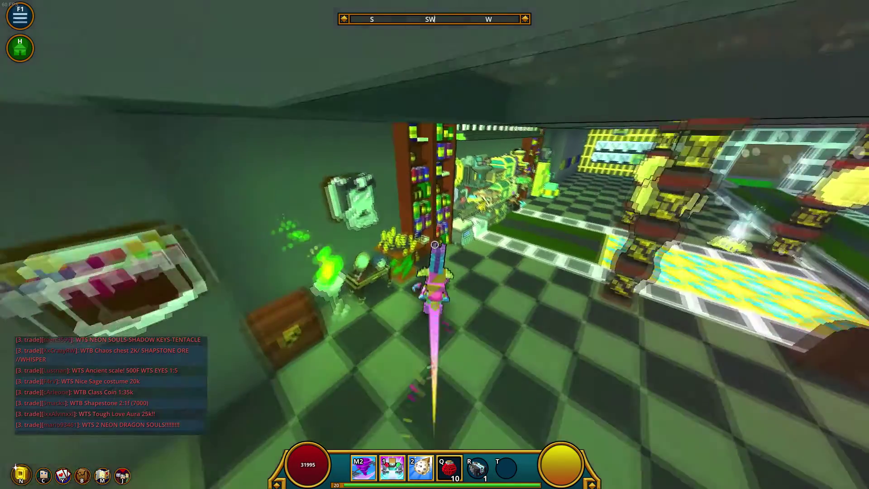
key("w")
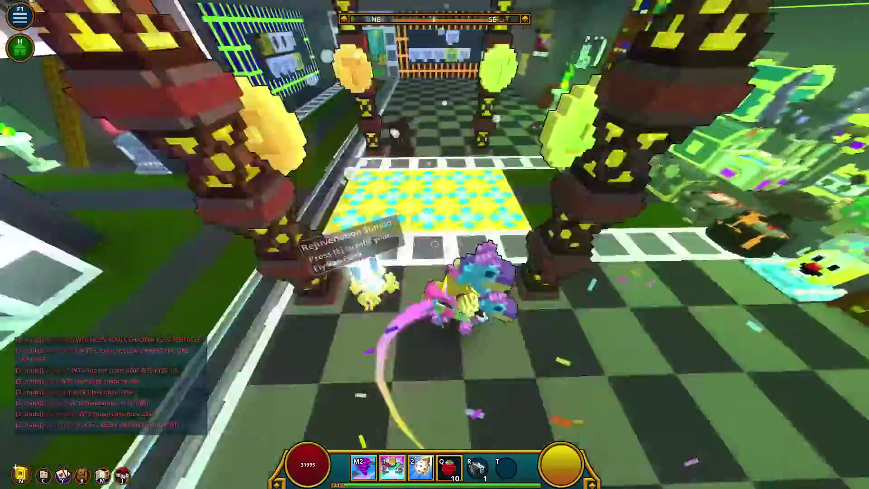
key("w")
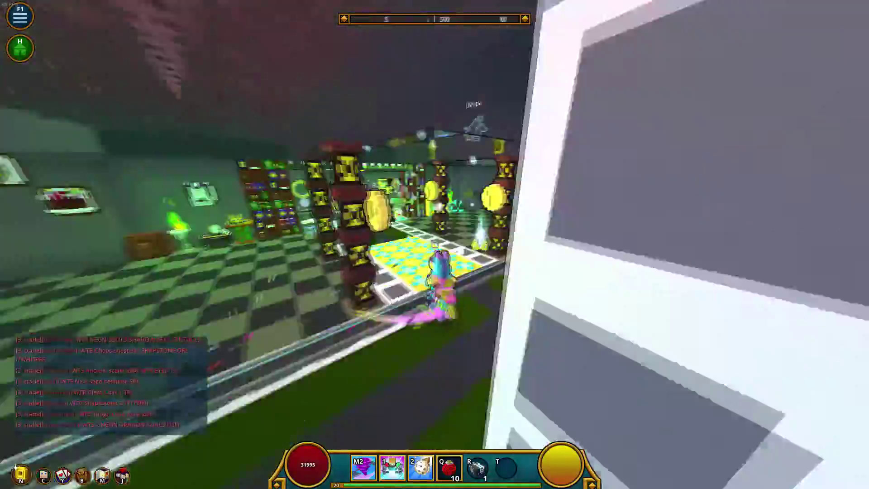
key("w")
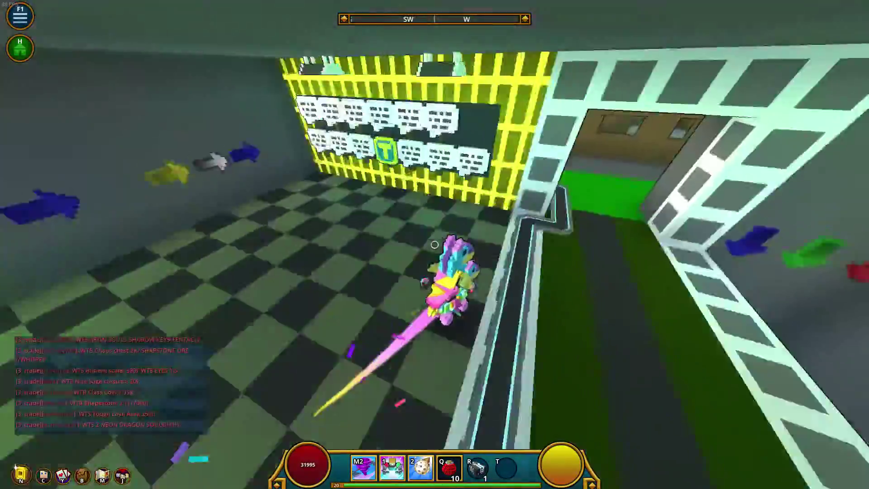
key("w")
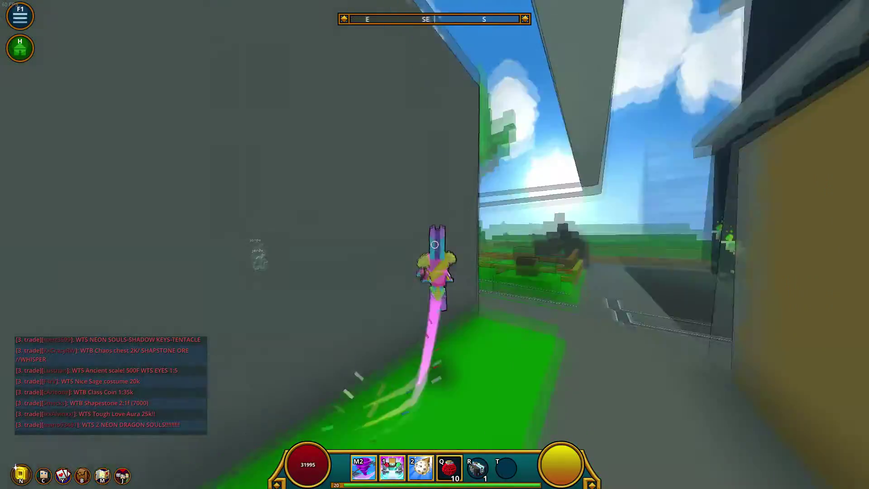
key("w")
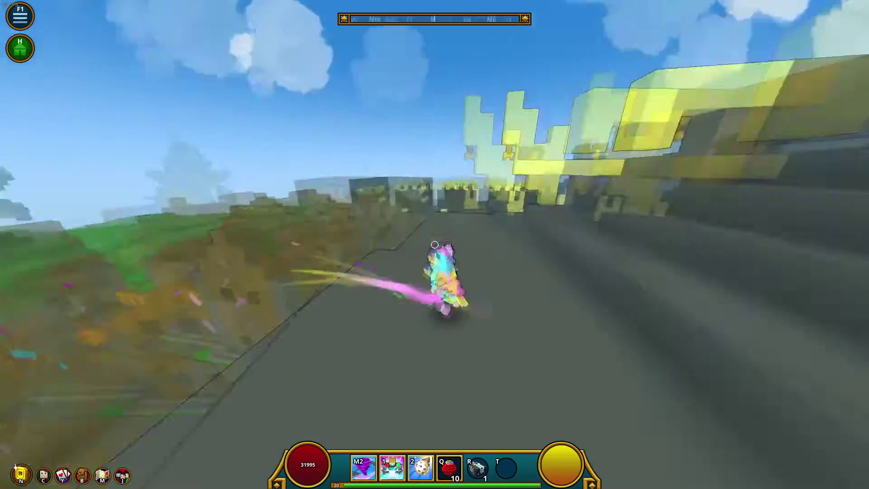
key("w")
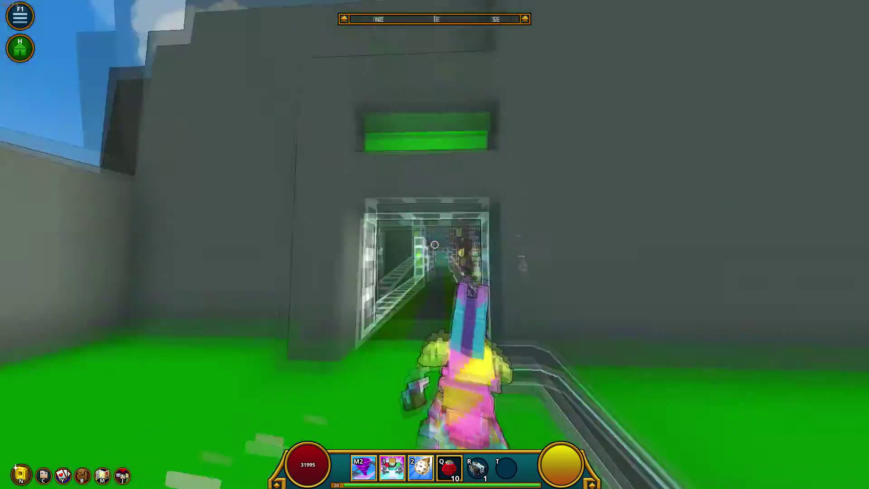
key("w")
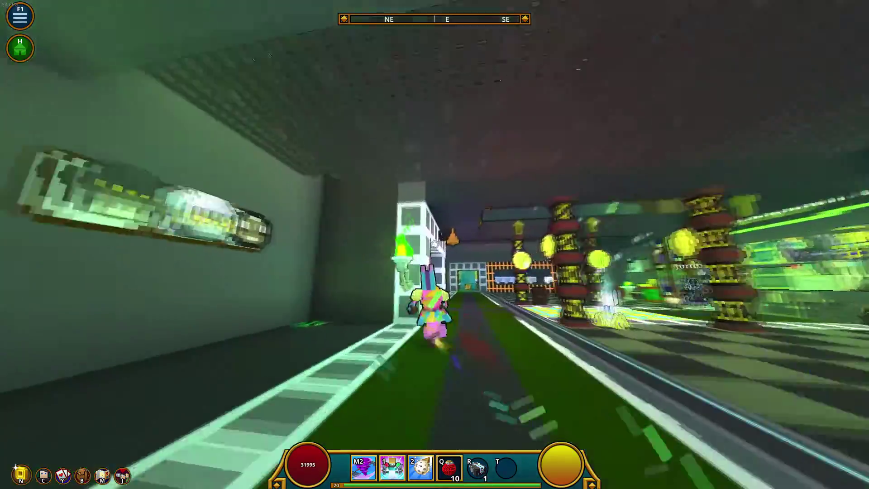
key("w")
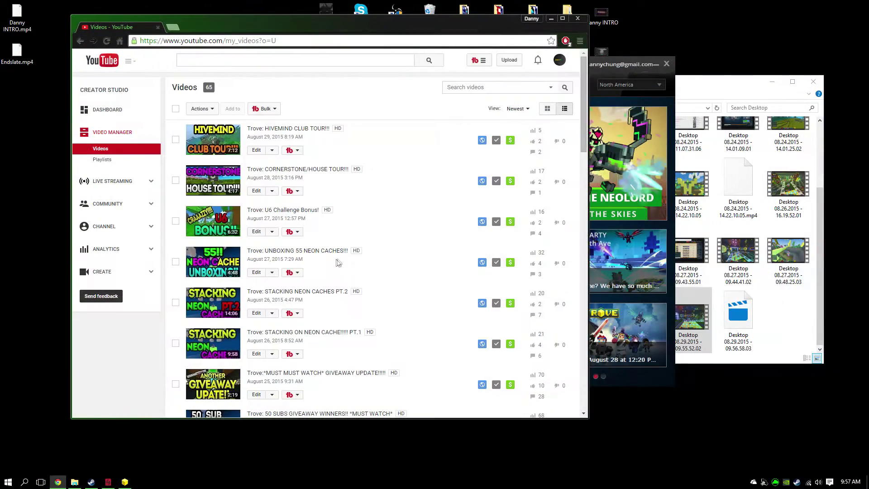
- Maximize the browser and open the options menu of the '50 SUBS GIVEAWAY WINNERS' video
left_click(563, 19)
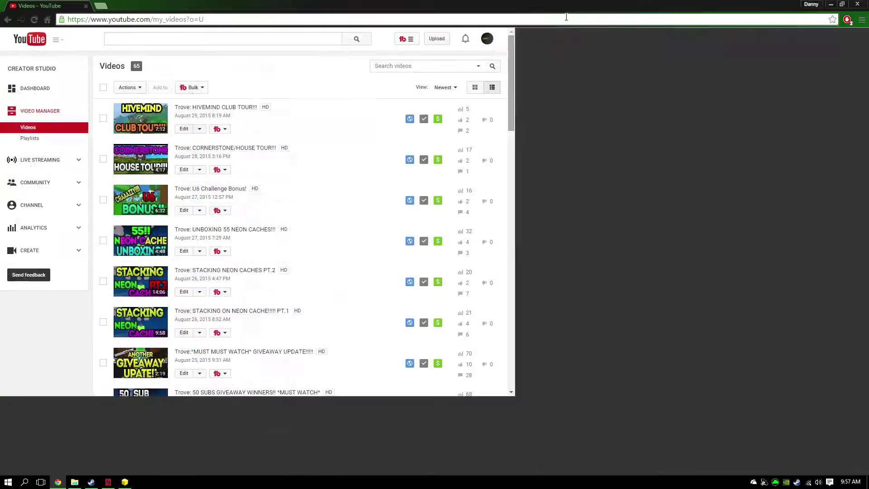
scroll(365, 214, "down", 1)
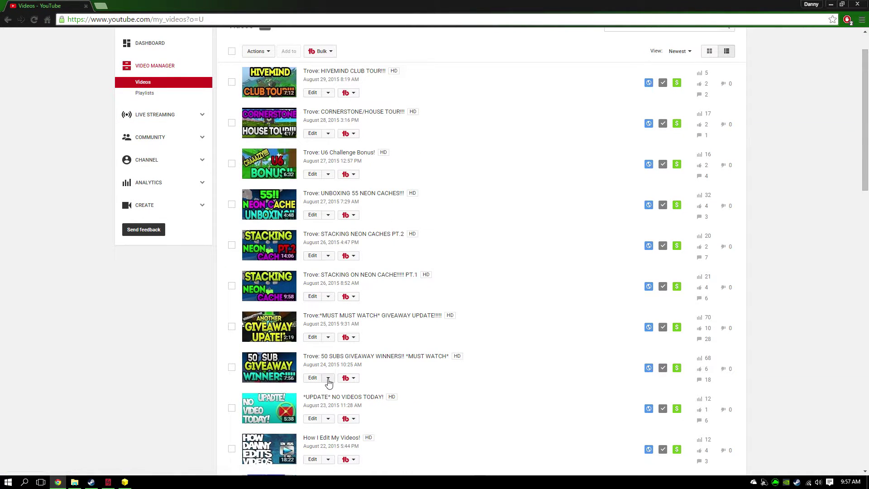
scroll(328, 381, "down", 1)
scroll(328, 374, "down", 1)
scroll(326, 366, "down", 1)
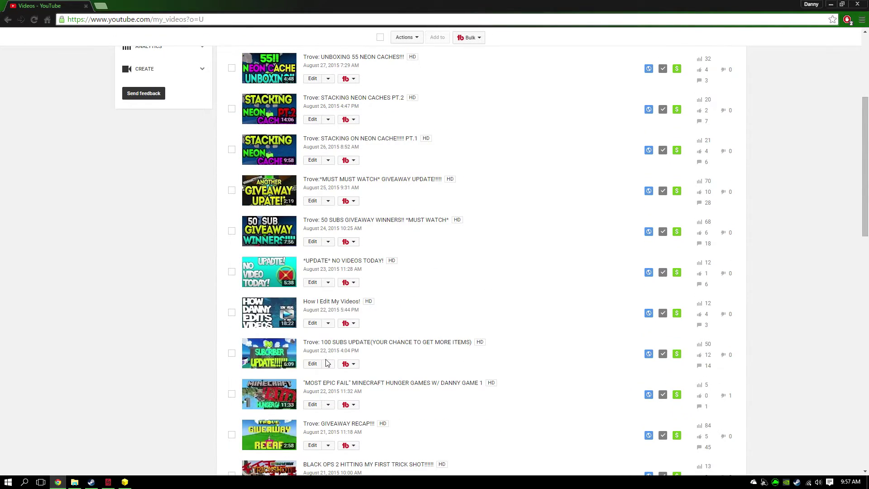
scroll(326, 363, "down", 1)
scroll(326, 362, "down", 4)
scroll(326, 363, "up", 1)
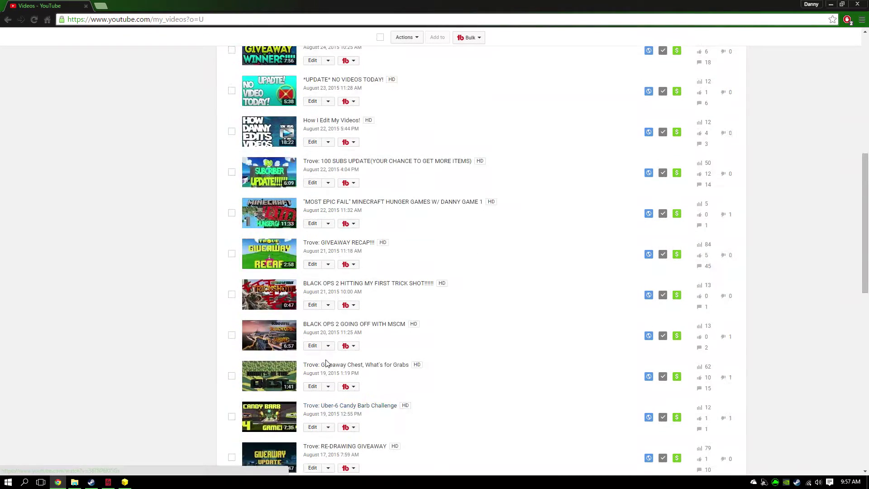
scroll(327, 364, "up", 2)
scroll(326, 363, "up", 3)
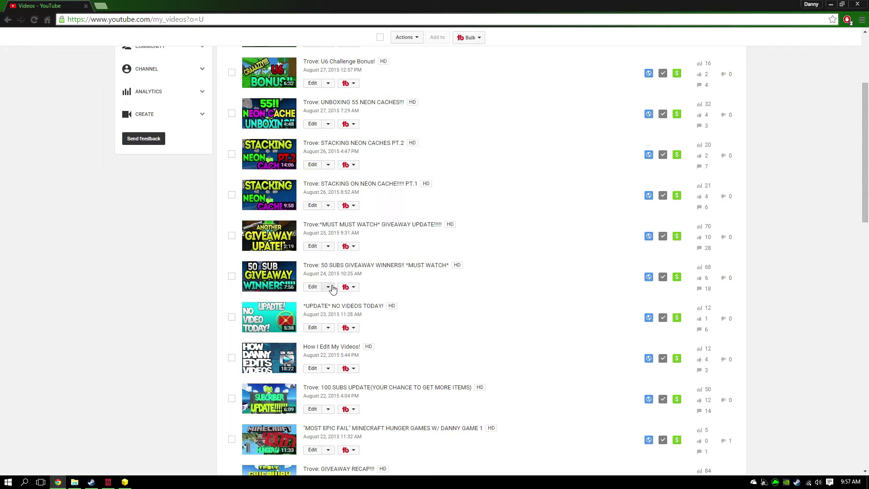
left_click(329, 287)
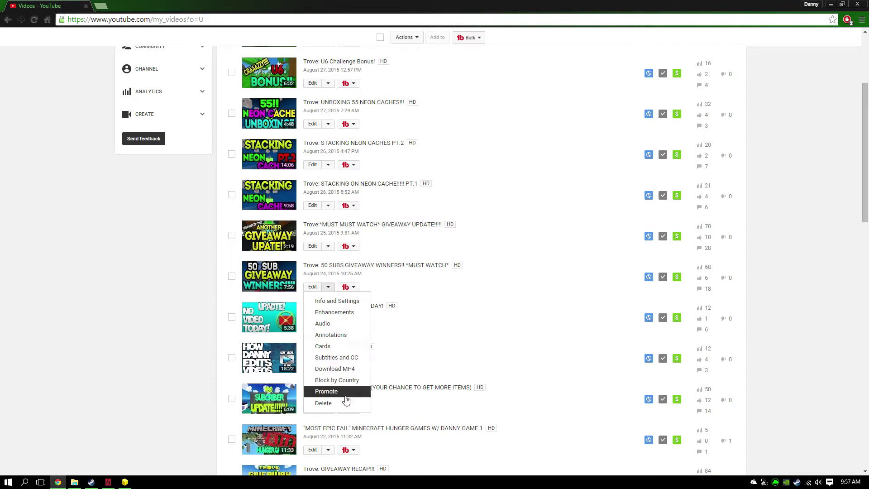
- Draw a random commenter as winner with TubeBuddy's Pick A Winner on the giveaway video
left_click(356, 288)
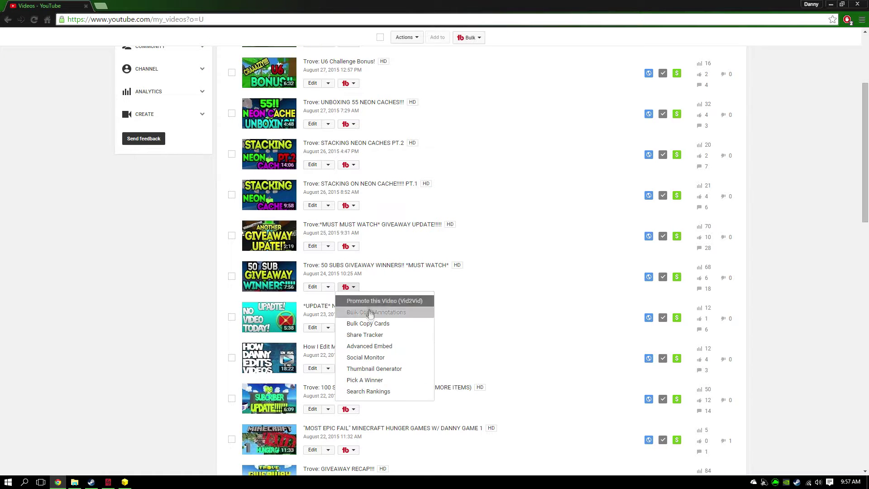
left_click(367, 382)
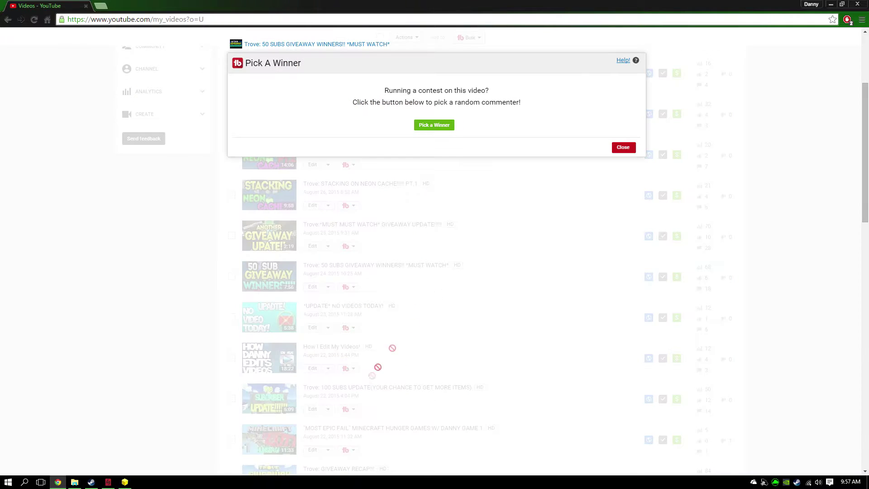
left_click(419, 125)
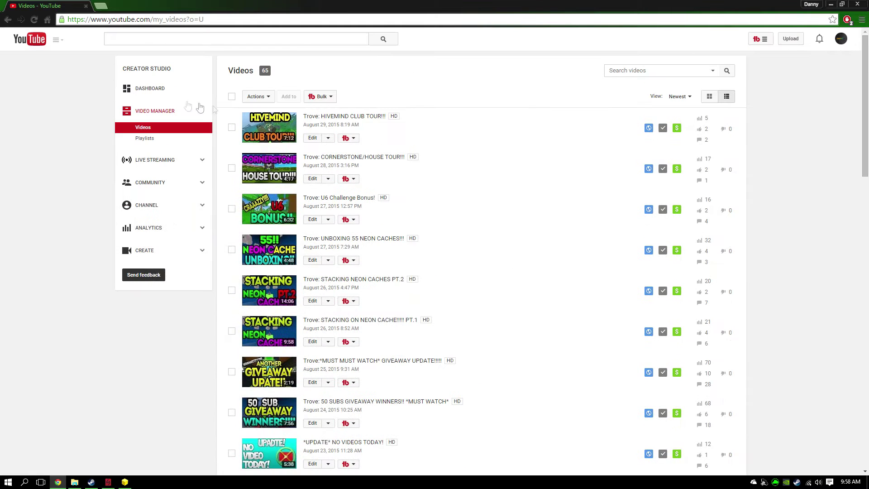
- Open the channel's subscriber list from the guide and start a private message to the winner
left_click(57, 40)
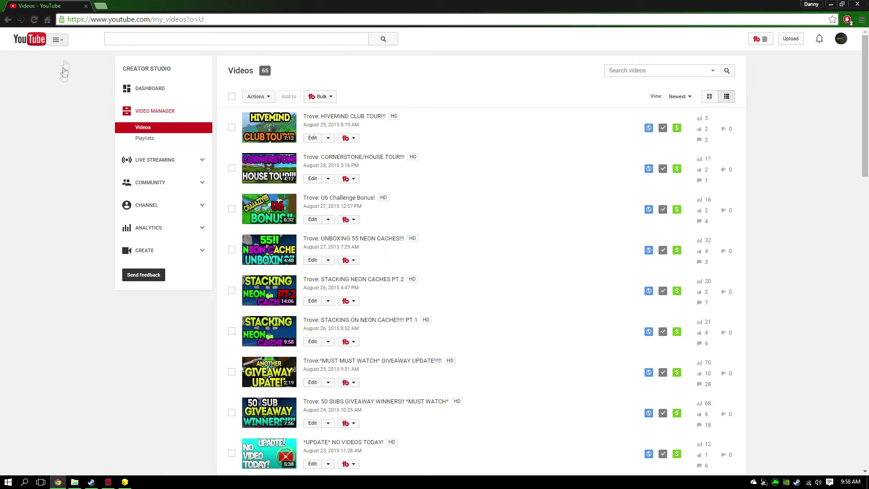
left_click(42, 75)
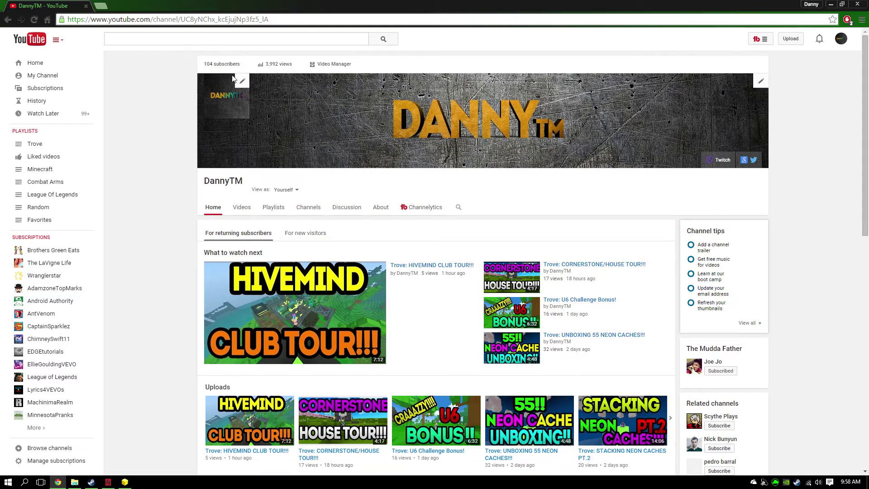
left_click(224, 63)
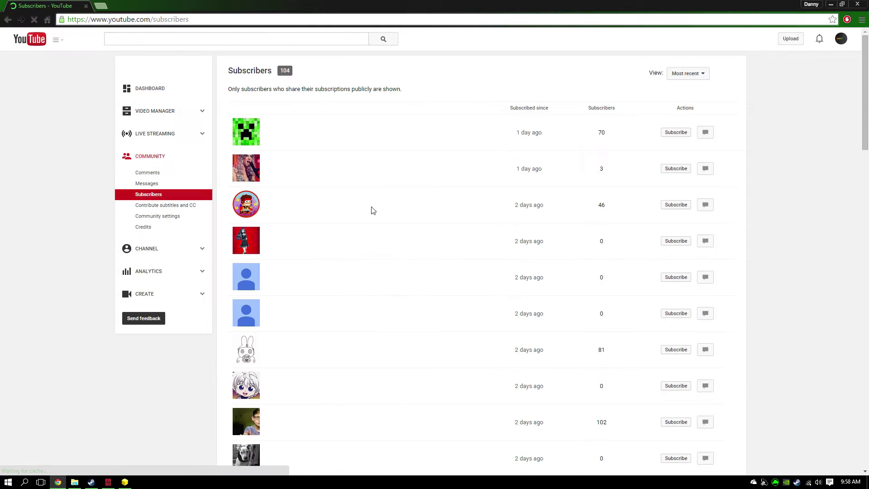
scroll(353, 197, "down", 5)
scroll(327, 184, "down", 3)
scroll(326, 185, "down", 2)
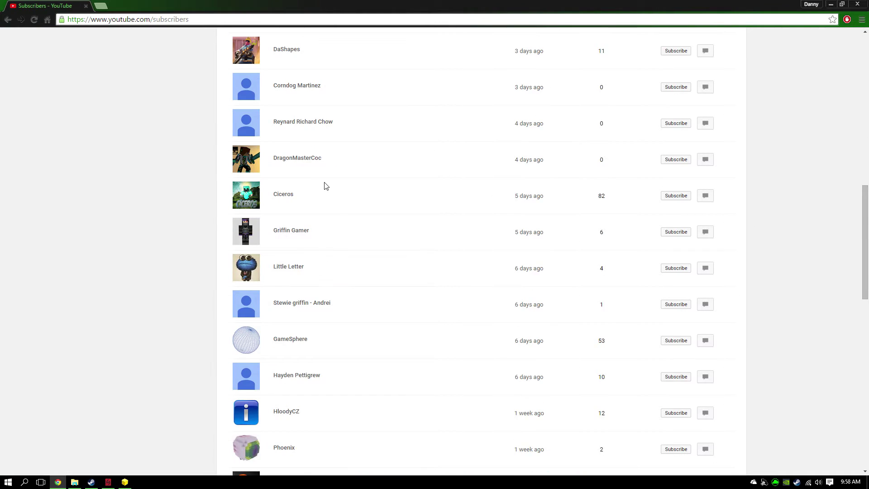
scroll(324, 186, "down", 2)
scroll(319, 183, "up", 1)
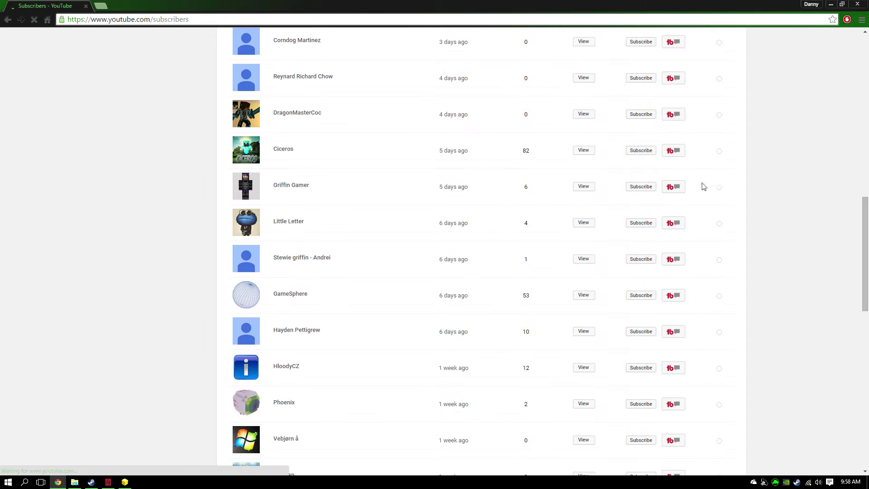
left_click(675, 187)
type("Congratz man you won the re-giveaway, msg me your ign!!")
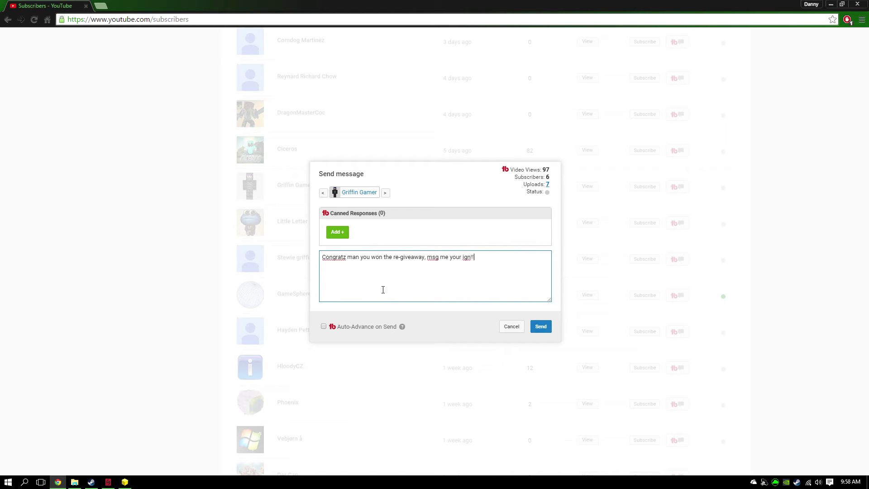
- Send the winner the congratulations note asking for their in-game name
left_click(550, 326)
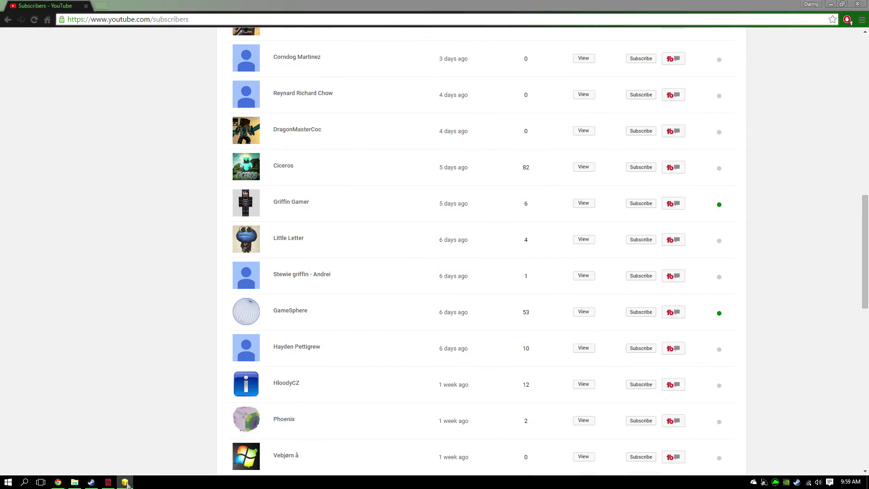
- Switch to Trove and travel to the TeamSoloWealth club world from the Clubs list
left_click(125, 482)
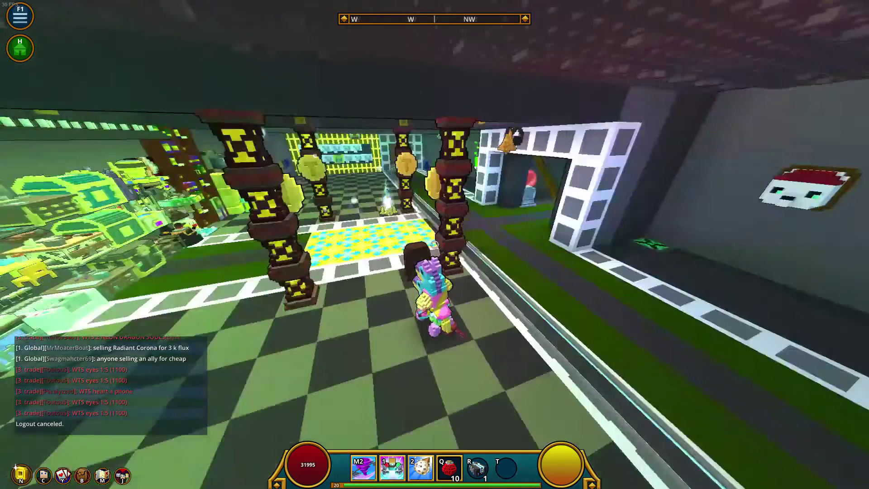
key("apostrophe")
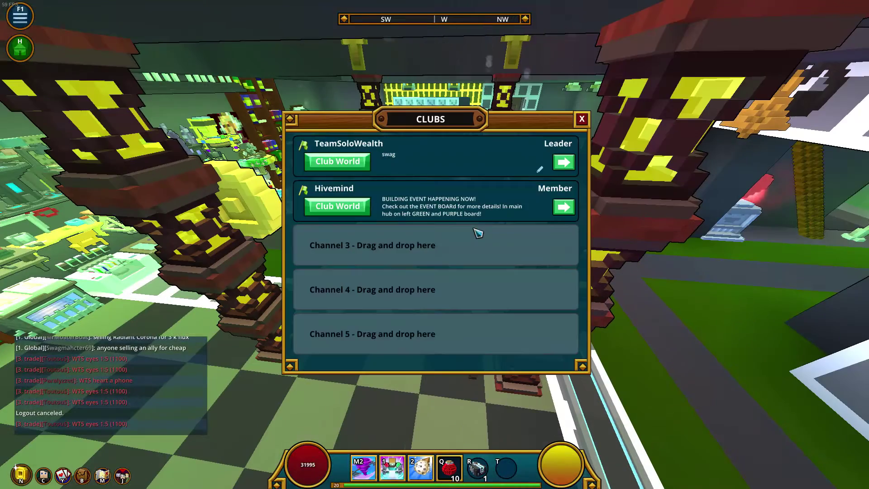
left_click(362, 165)
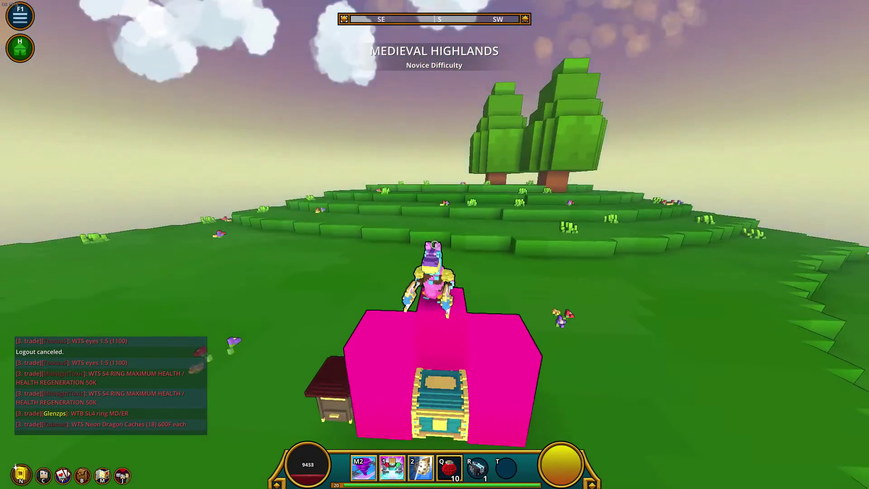
- Move the character around and onto the pink block build by the chest and trading post
key("w")
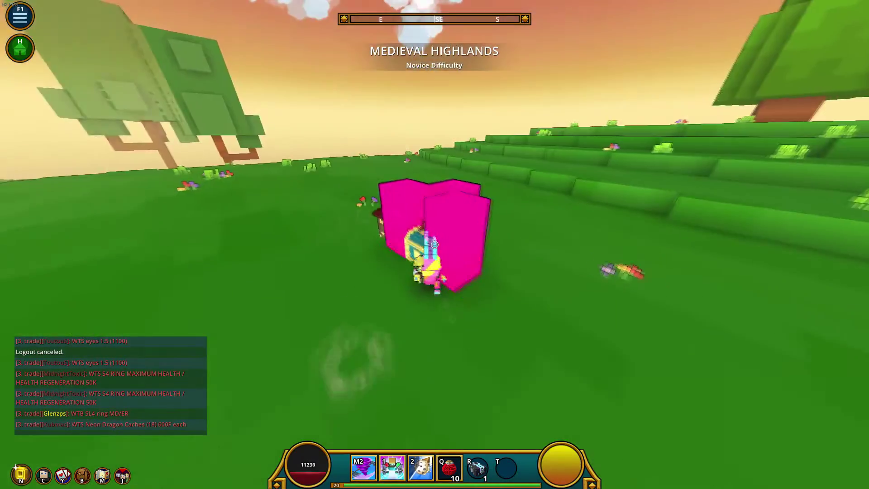
key("w")
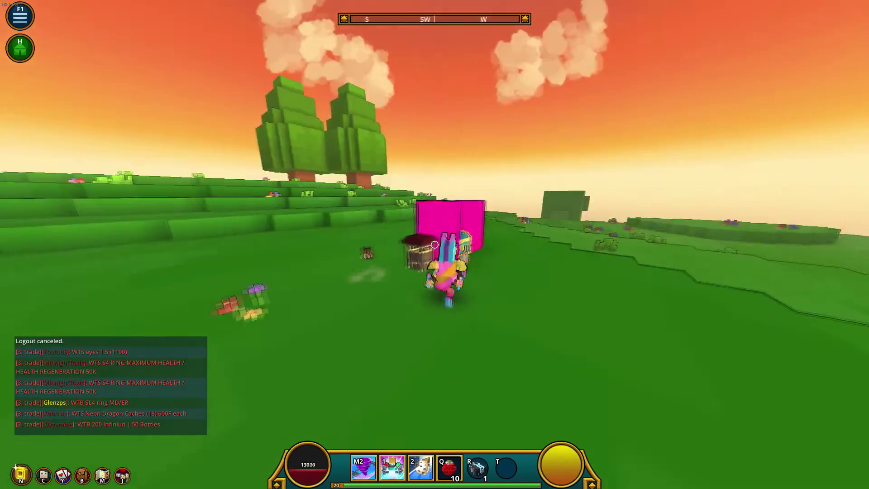
key("w")
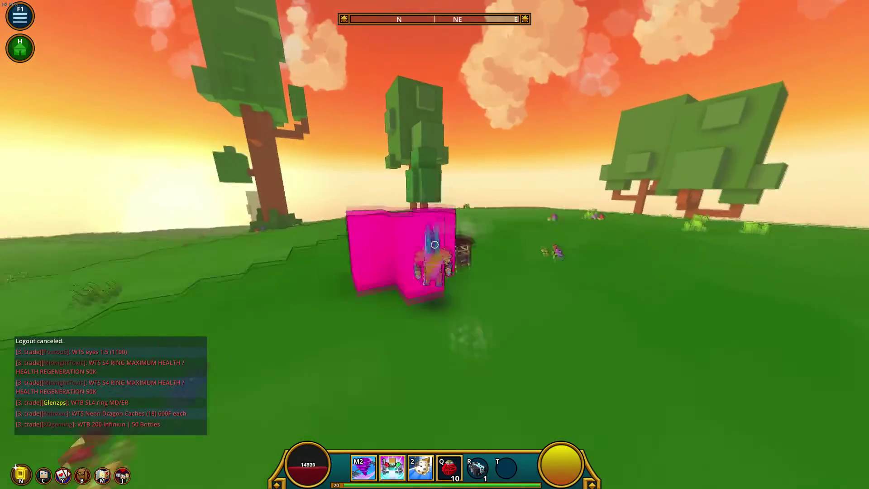
key("w")
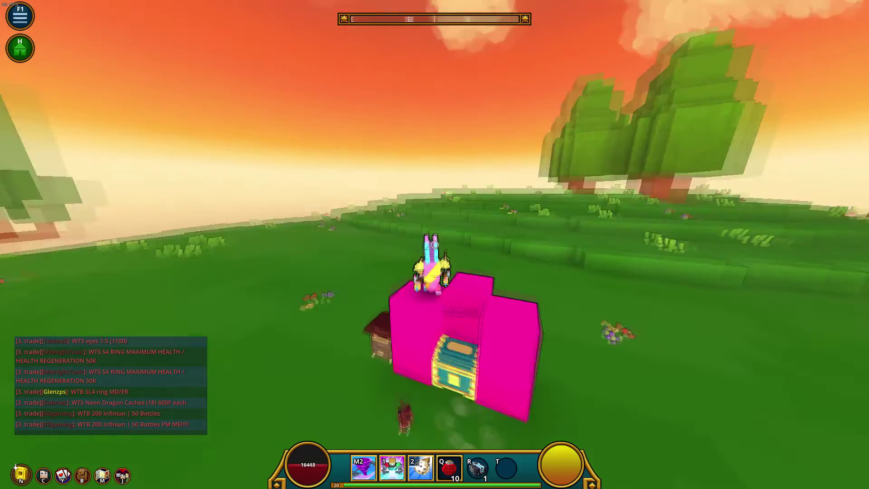
key("w")
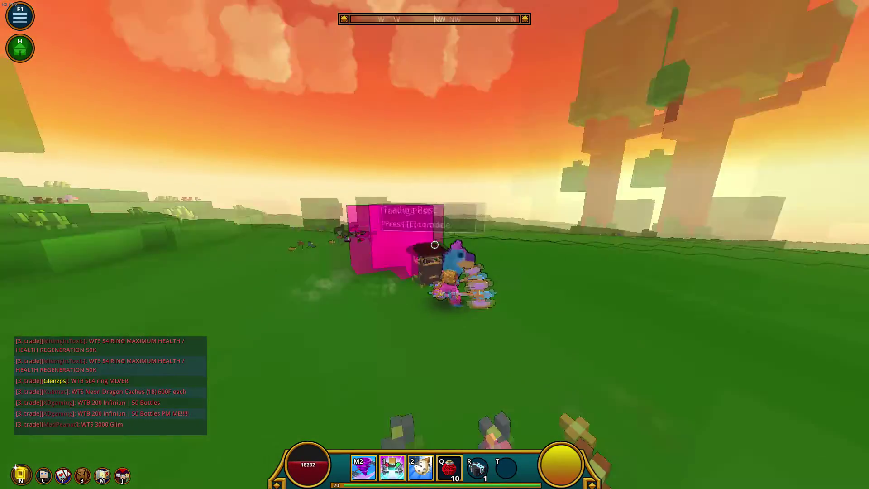
key("w")
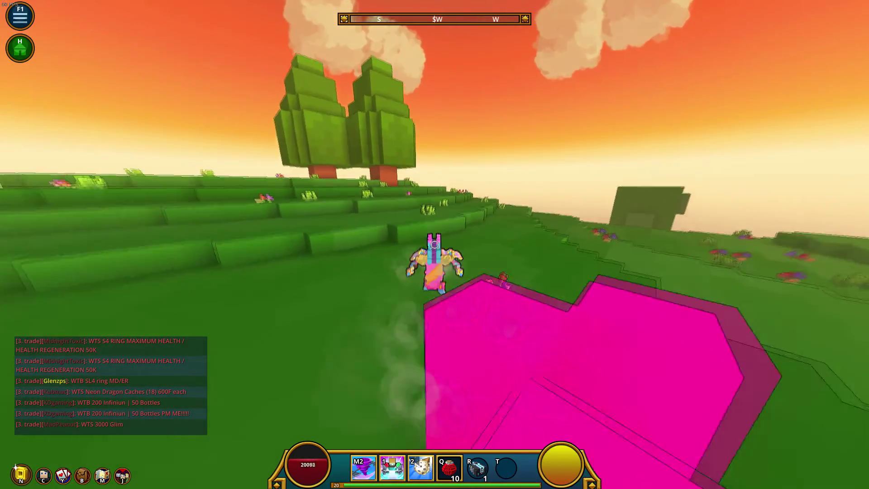
key("w")
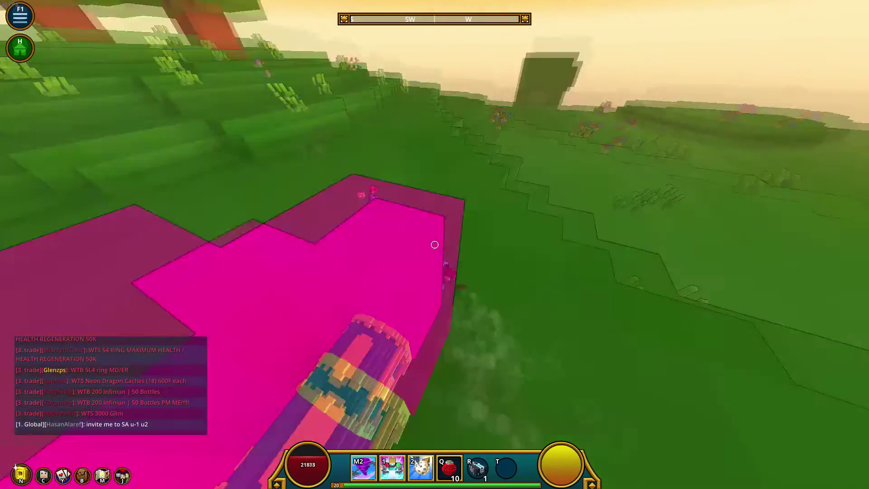
key("w")
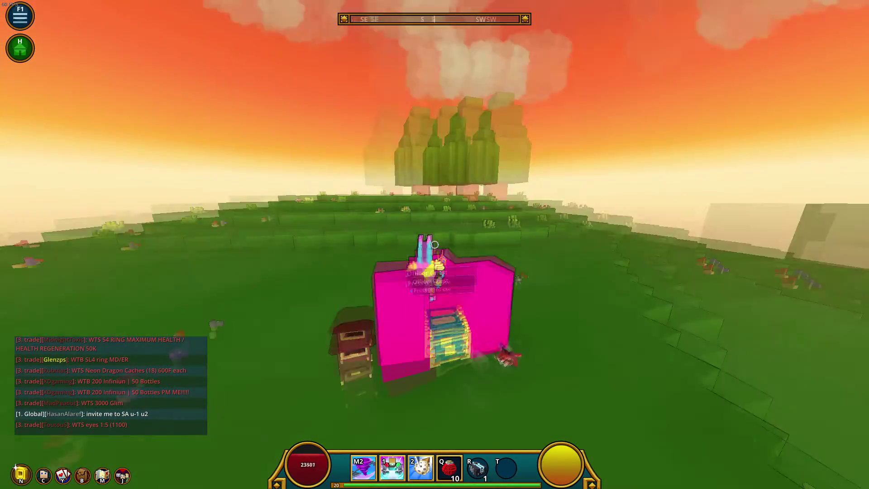
key("w")
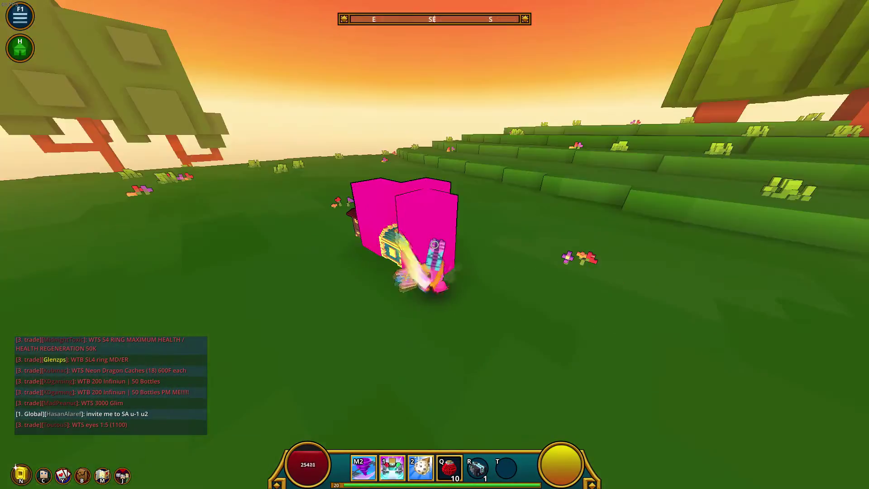
key("w")
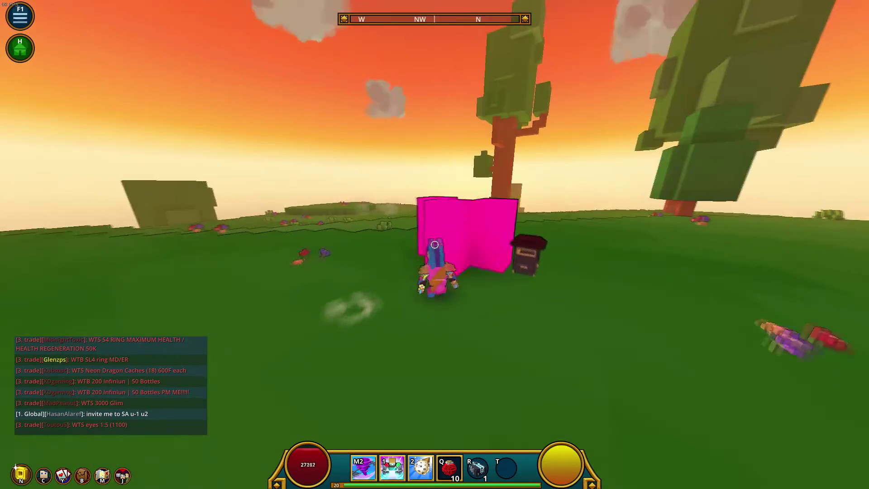
key("w")
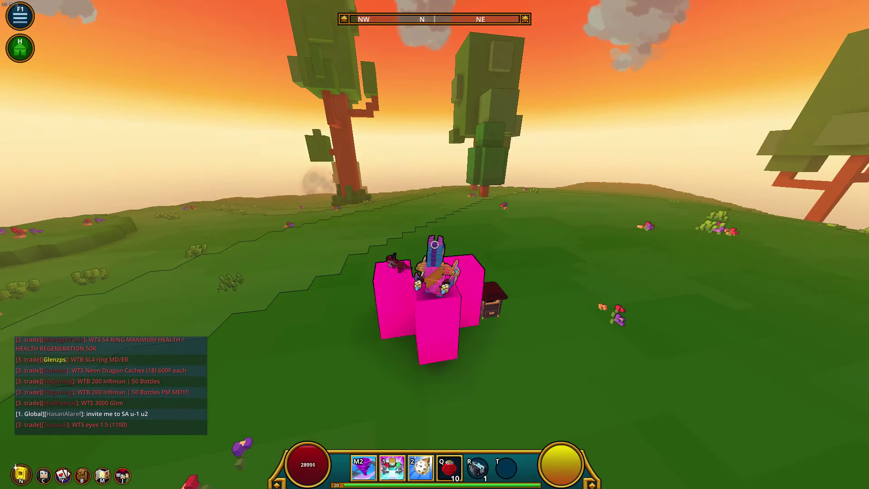